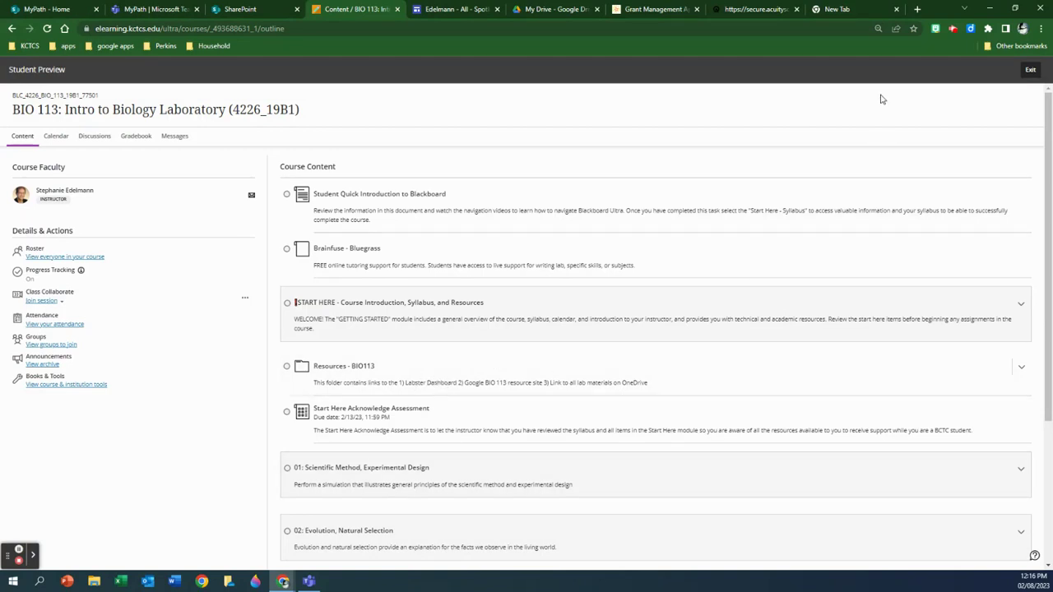
# Step: Expand Resources - BIO113, open the Labster - Dashboard grades page, then close it
pyautogui.click(417, 374)
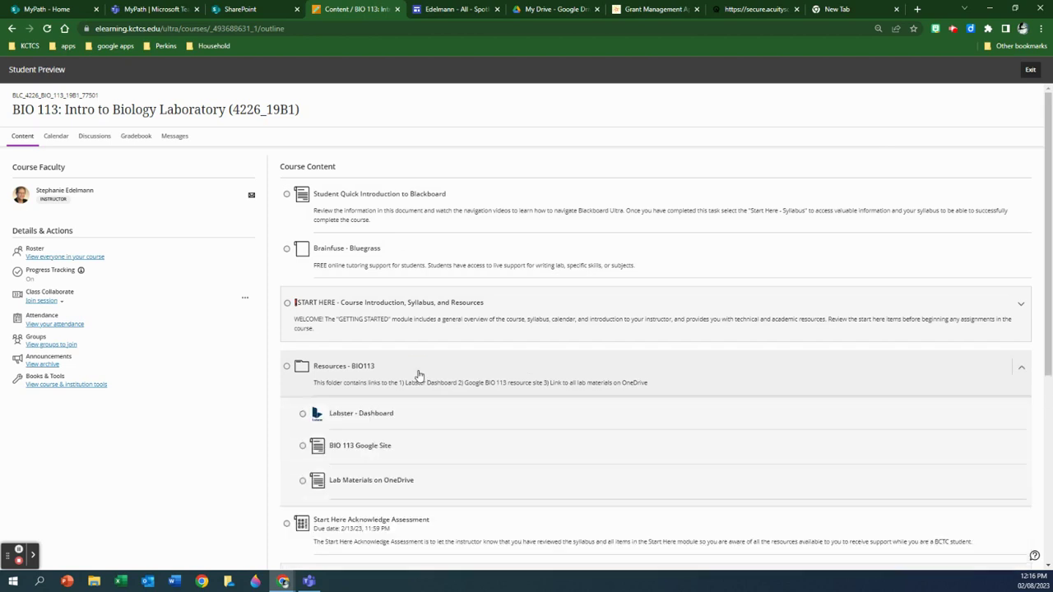
pyautogui.click(433, 415)
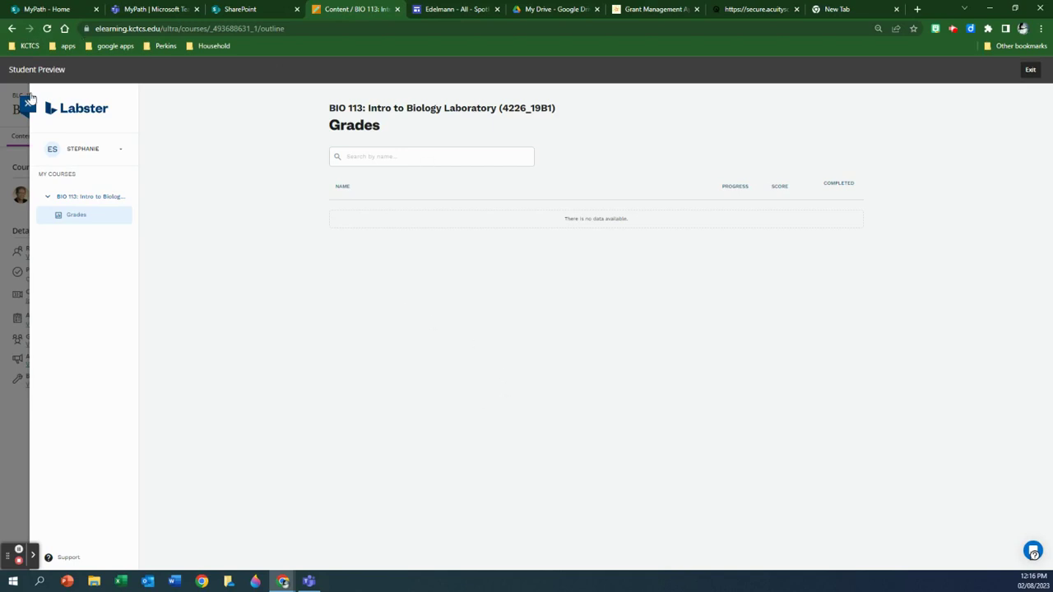
pyautogui.click(28, 105)
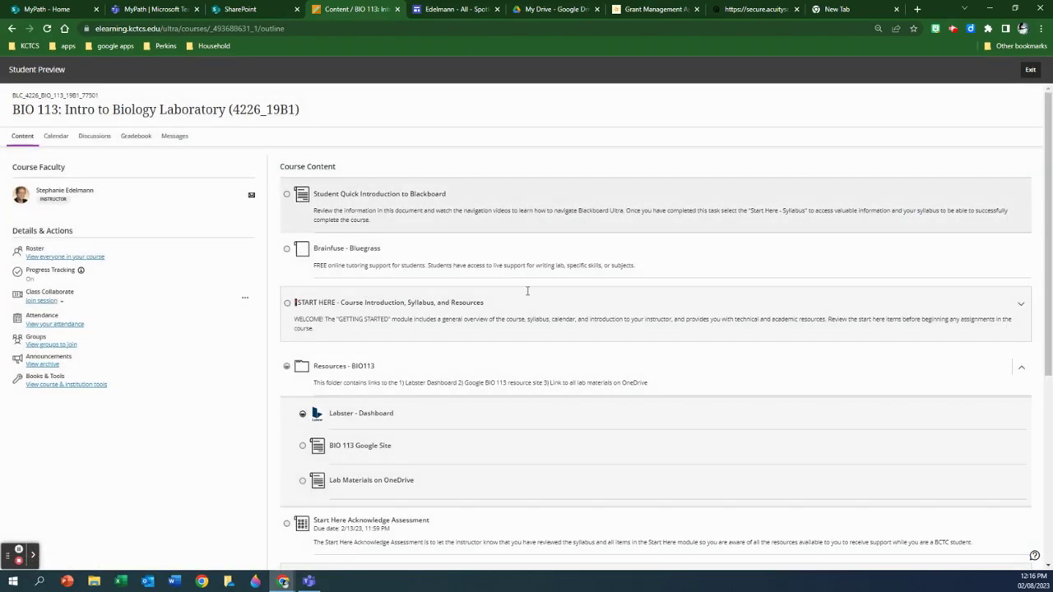
# Step: Expand module 01: Scientific Method and launch the Labster - Lab Safety activity
pyautogui.scroll(-3, 583, 307)
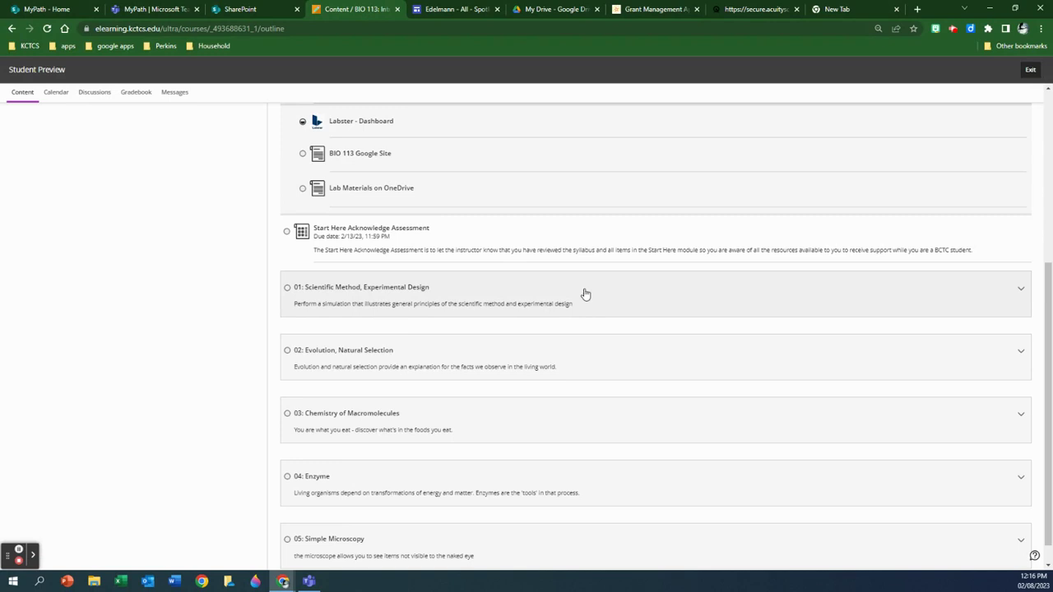
pyautogui.click(584, 294)
pyautogui.scroll(-2, 552, 458)
pyautogui.click(500, 315)
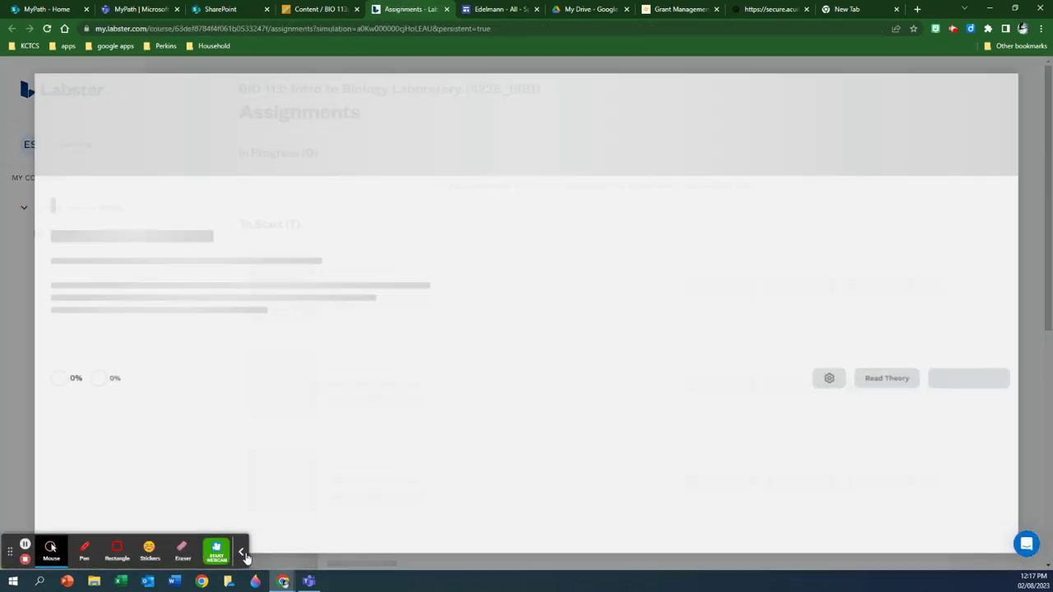
# Step: Let the Lab Safety simulation finish loading to Ready and start it
pyautogui.click(243, 553)
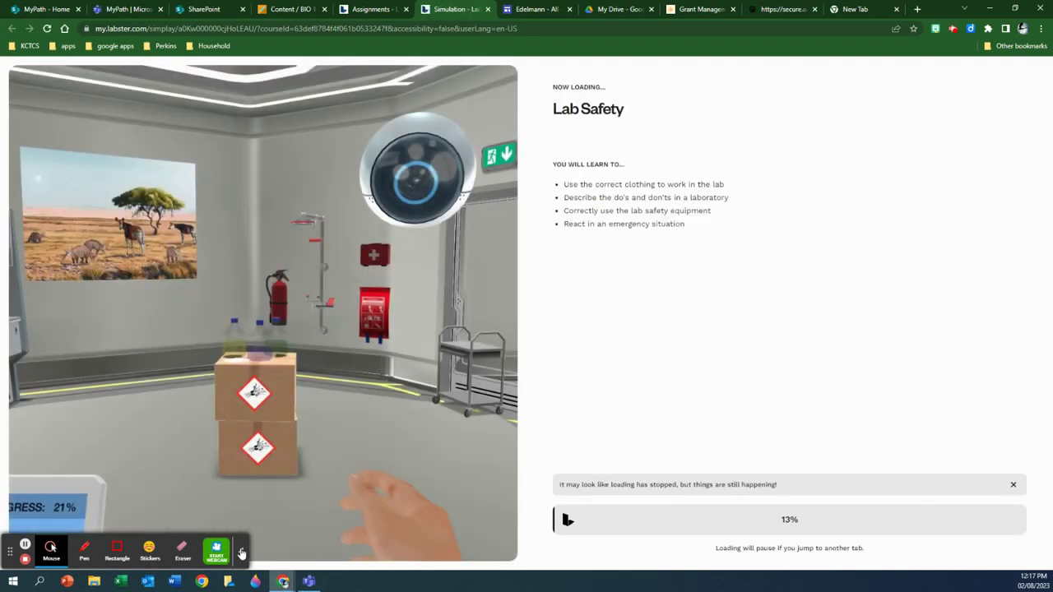
pyautogui.click(240, 549)
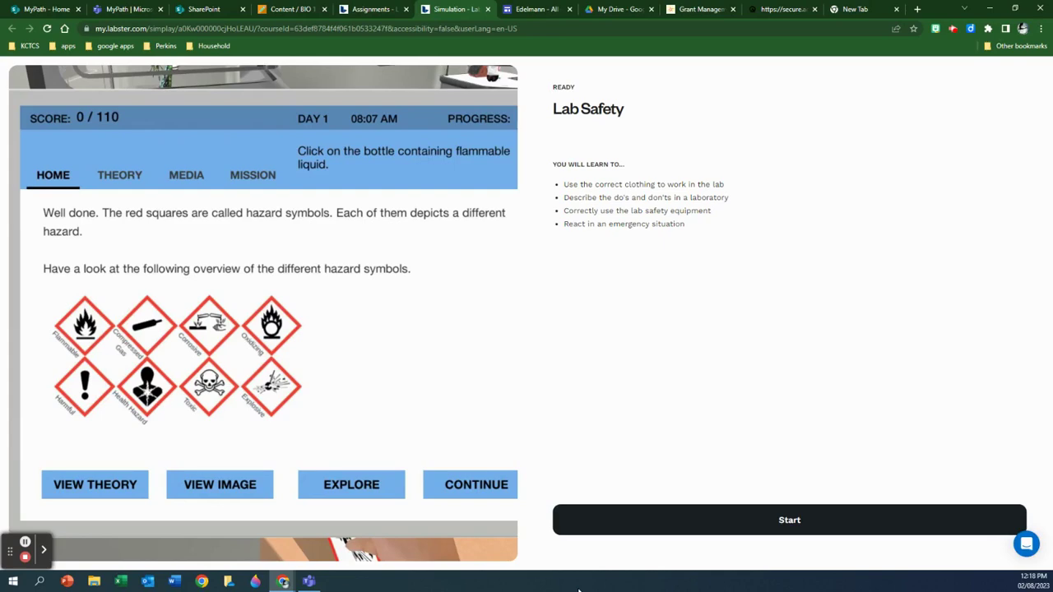
pyautogui.click(791, 521)
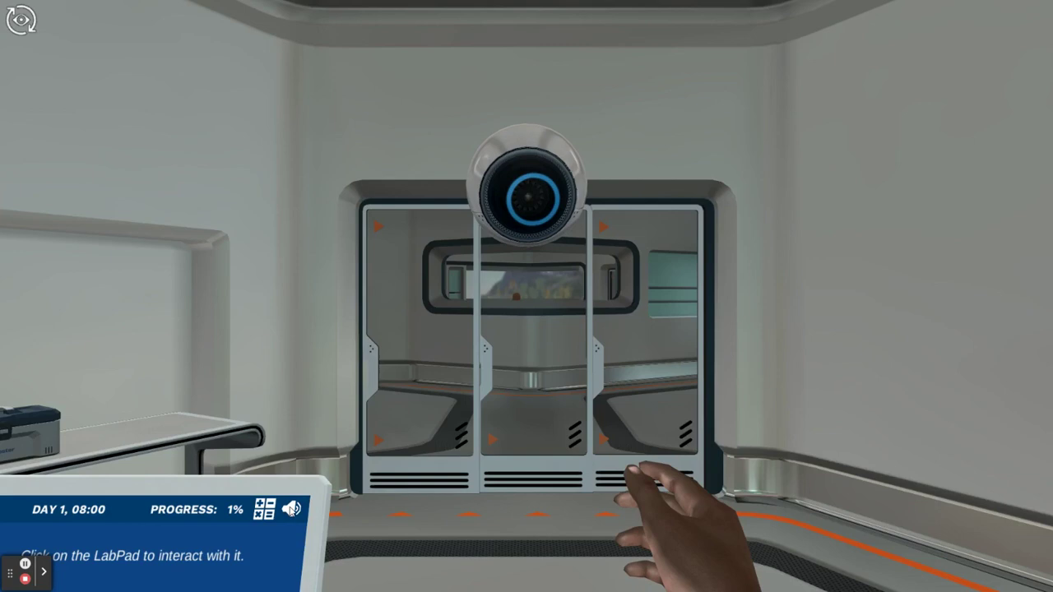
# Step: Bring up the LabPad and switch off the simulation's sound effects and voice audio
pyautogui.click(289, 512)
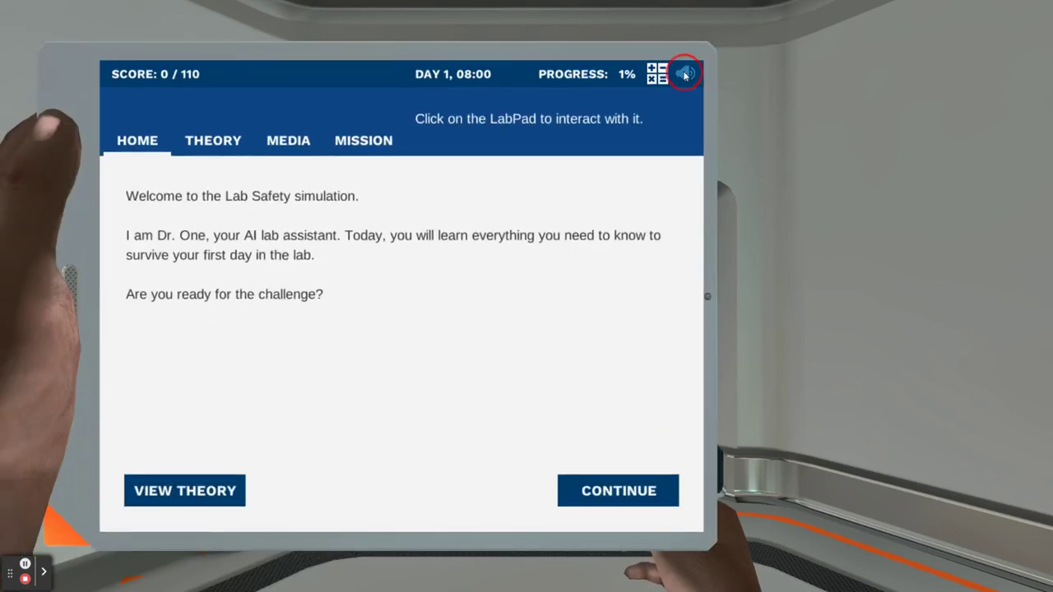
pyautogui.click(686, 74)
pyautogui.click(685, 75)
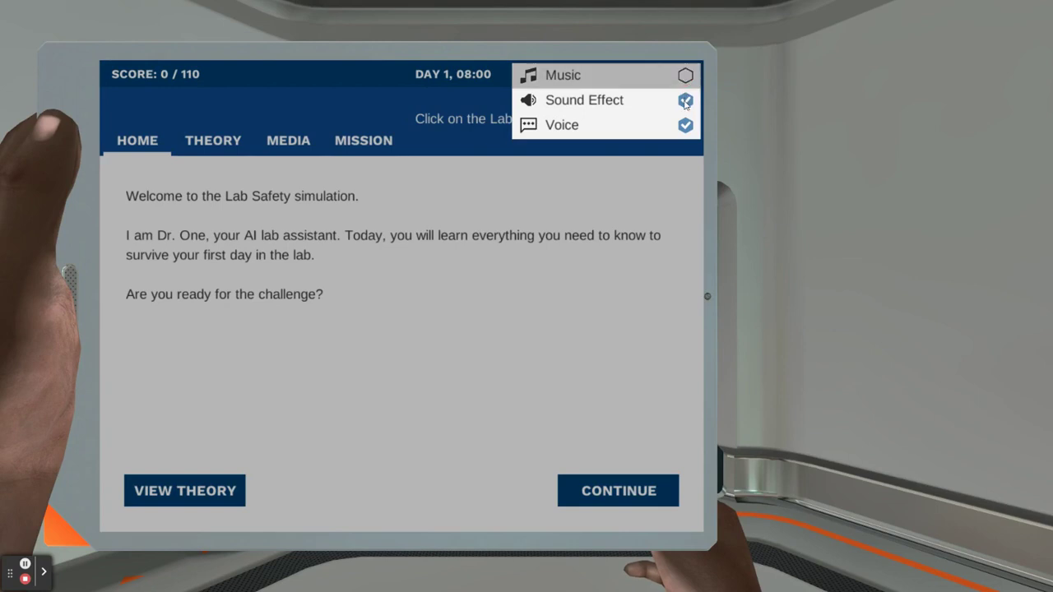
pyautogui.click(685, 100)
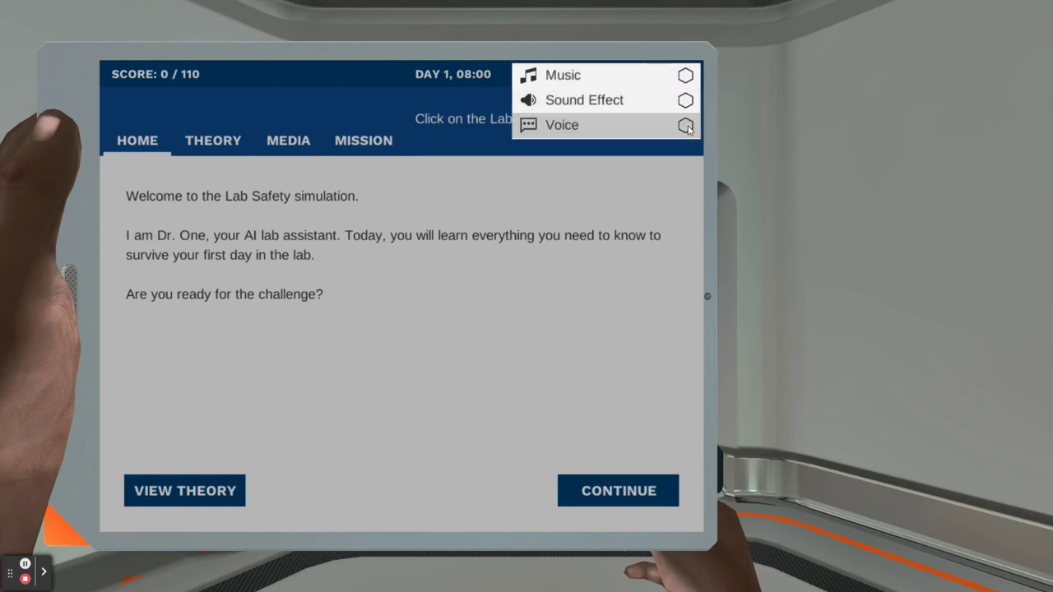
pyautogui.click(662, 182)
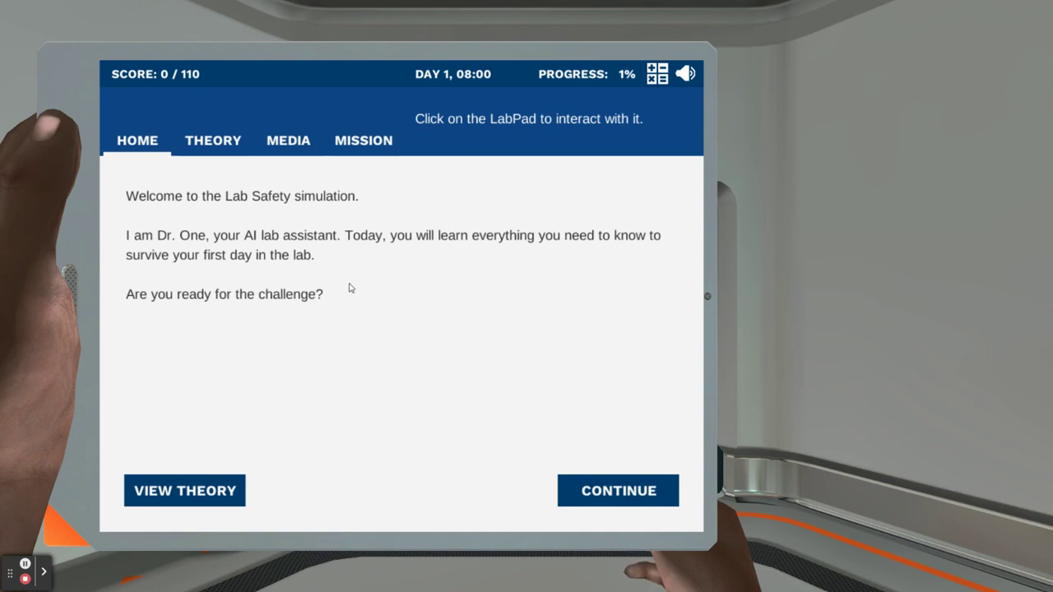
# Step: Skip the welcome message, answer b) (not the first Labster simulation), and continue to the first mission
pyautogui.click(609, 500)
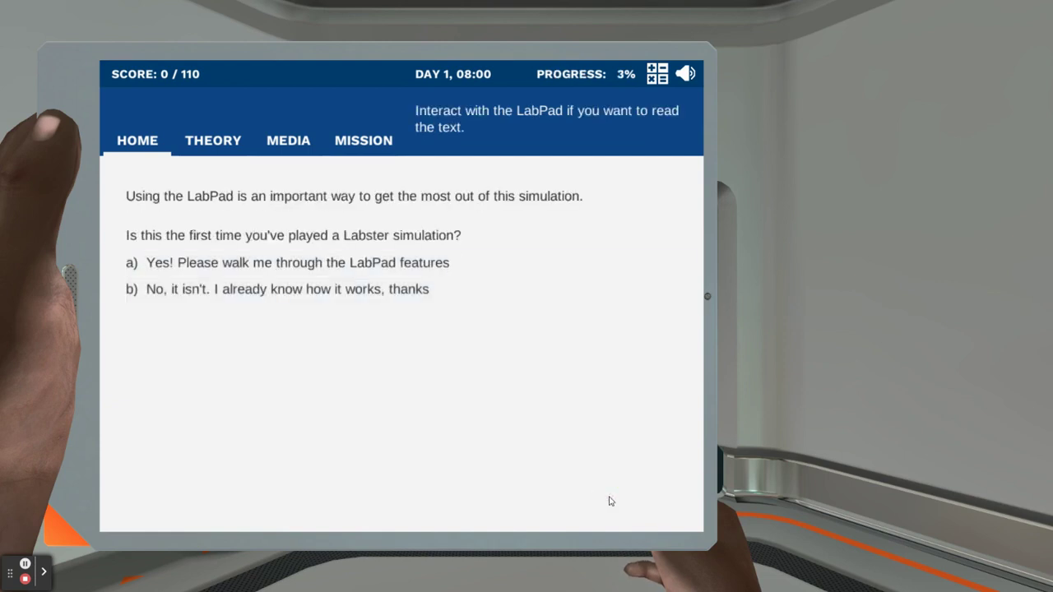
pyautogui.click(267, 293)
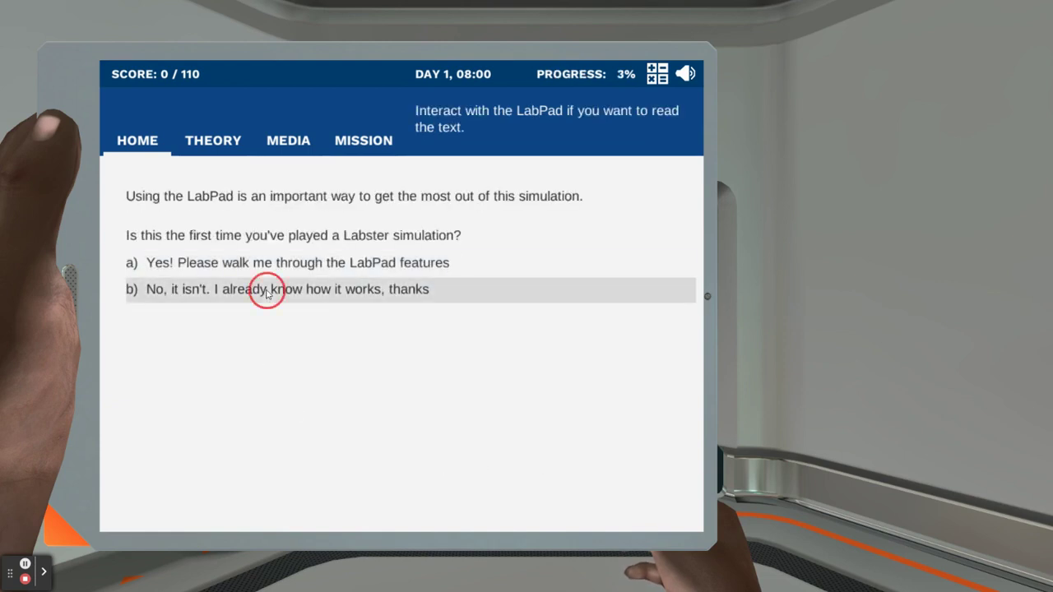
pyautogui.click(635, 492)
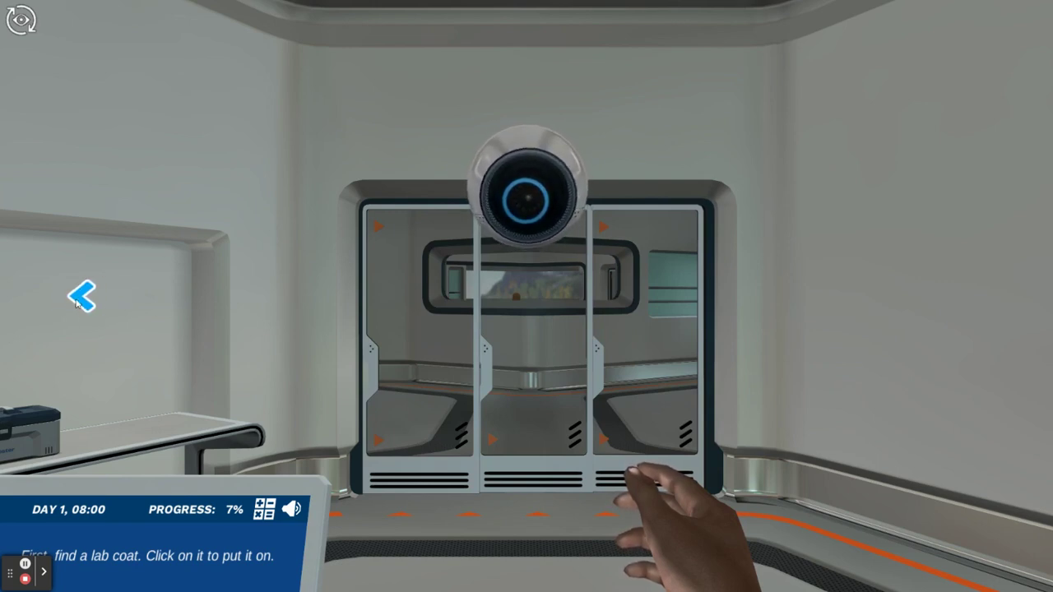
# Step: Turn to the coat rack, put on the lab coat and safety goggles, then face the lab door
pyautogui.moveTo(135, 334)
pyautogui.mouseDown()
pyautogui.moveTo(638, 293)
pyautogui.moveTo(639, 308)
pyautogui.mouseUp()
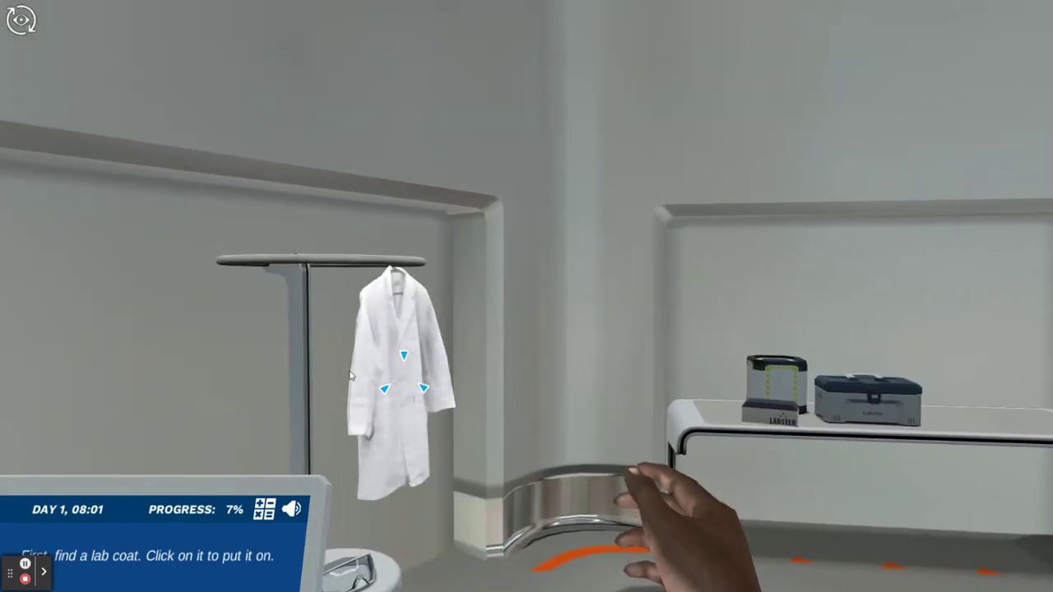
pyautogui.click(403, 374)
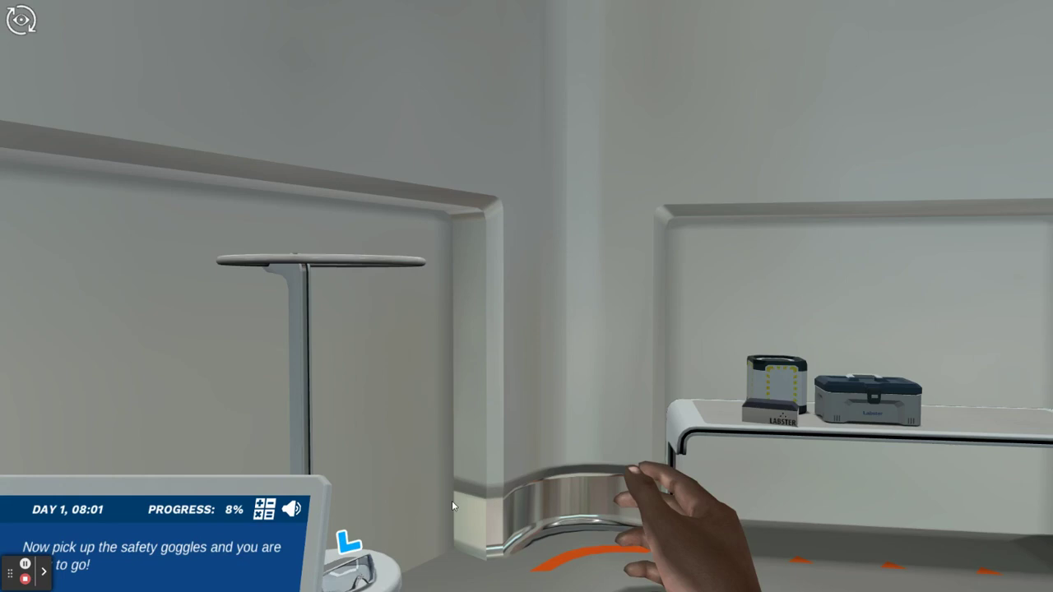
pyautogui.click(347, 574)
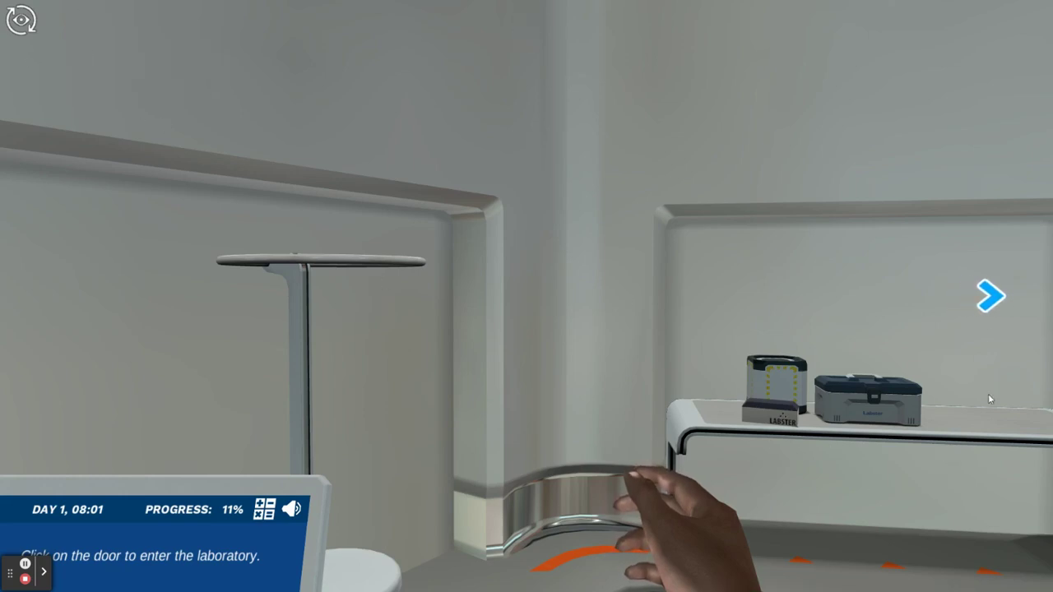
pyautogui.moveTo(875, 312)
pyautogui.mouseDown()
pyautogui.moveTo(743, 284)
pyautogui.moveTo(506, 303)
pyautogui.moveTo(535, 296)
pyautogui.mouseUp()
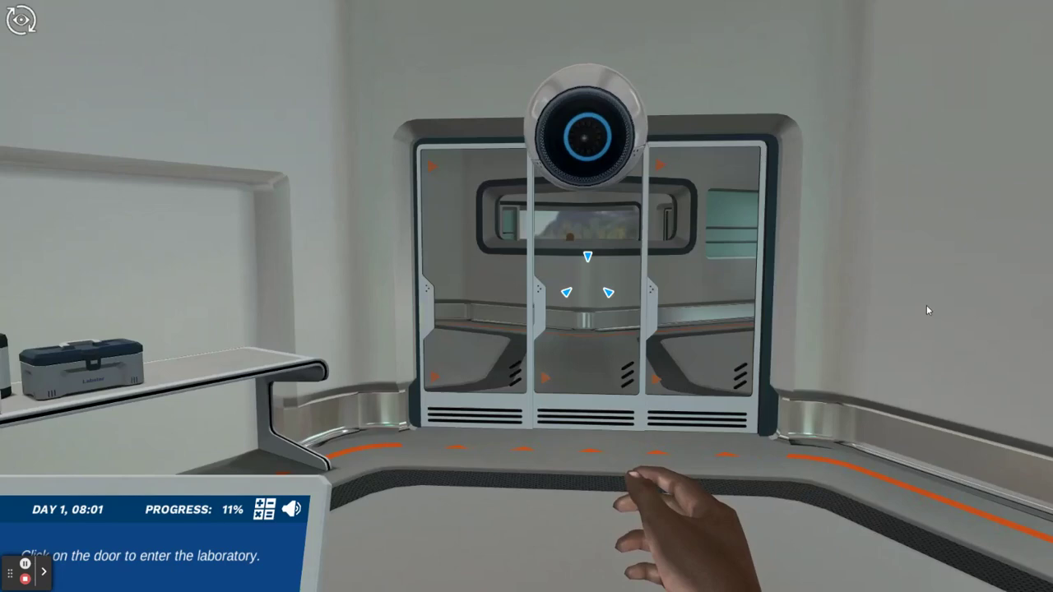
pyautogui.moveTo(926, 310); pyautogui.dragTo(314, 324)
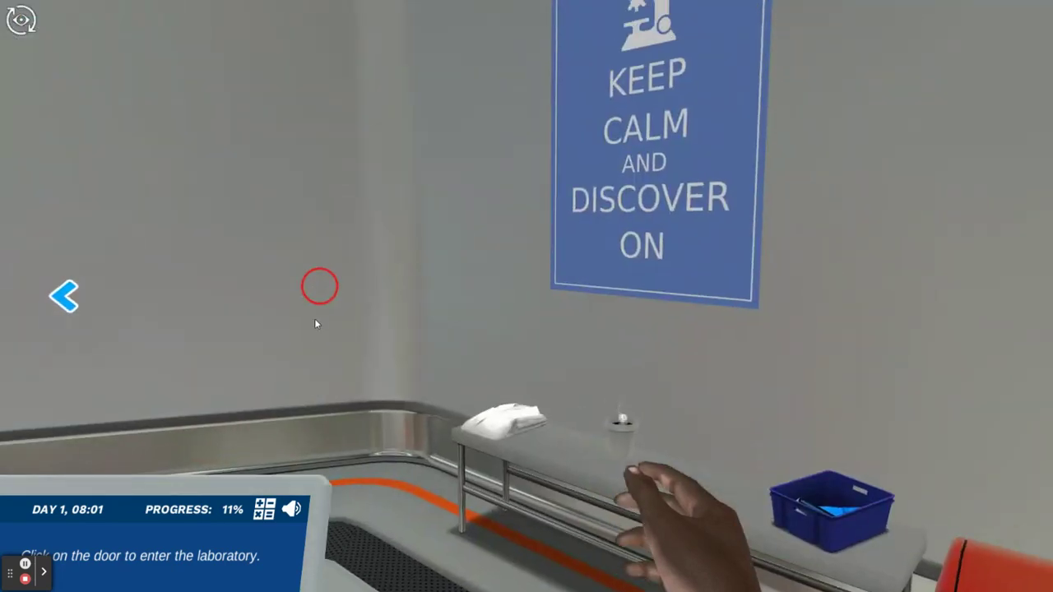
pyautogui.moveTo(314, 323)
pyautogui.mouseDown()
pyautogui.moveTo(579, 177)
pyautogui.moveTo(855, 250)
pyautogui.mouseUp()
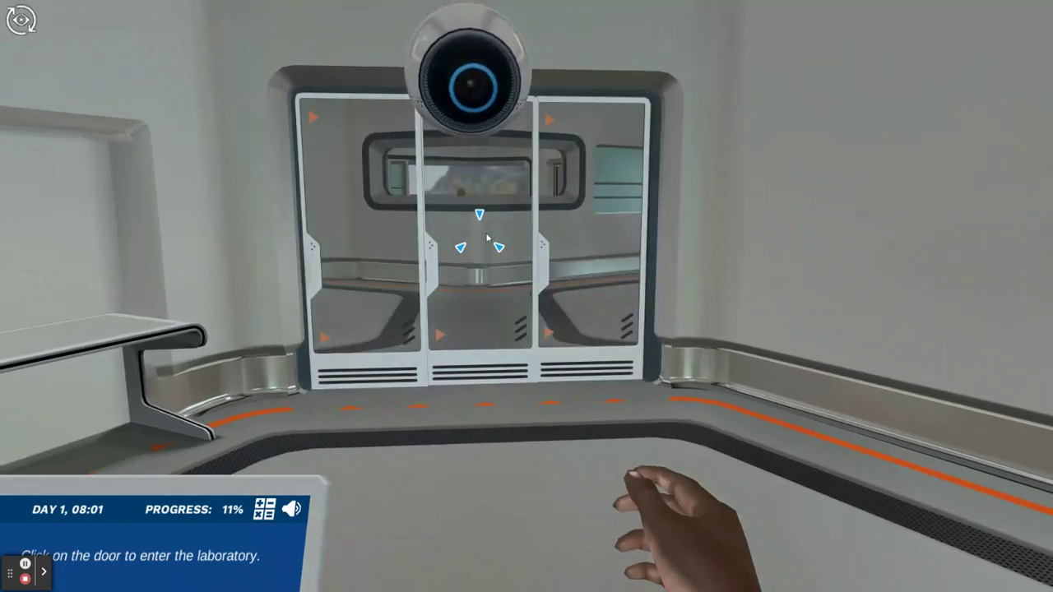
# Step: Enter the laboratory, dismiss the hazard briefing, and identify the first safety hazard
pyautogui.click(487, 238)
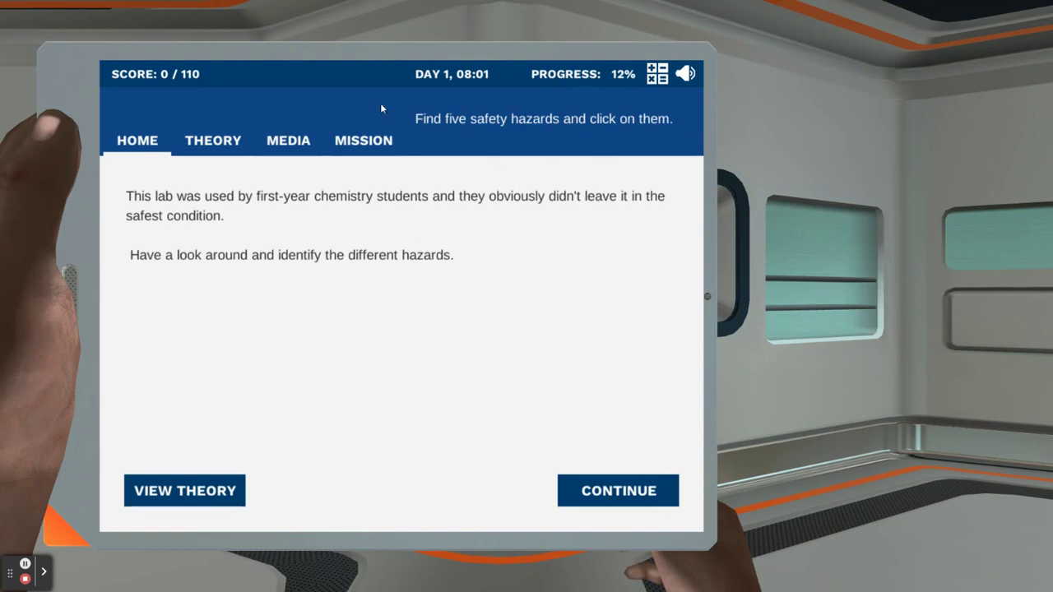
pyautogui.click(625, 490)
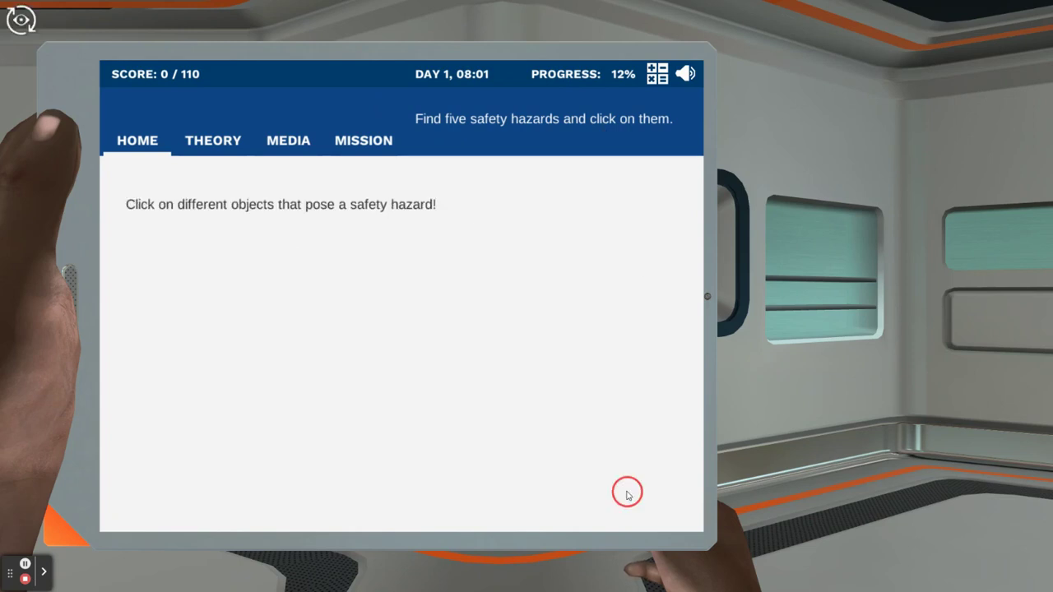
pyautogui.click(528, 332)
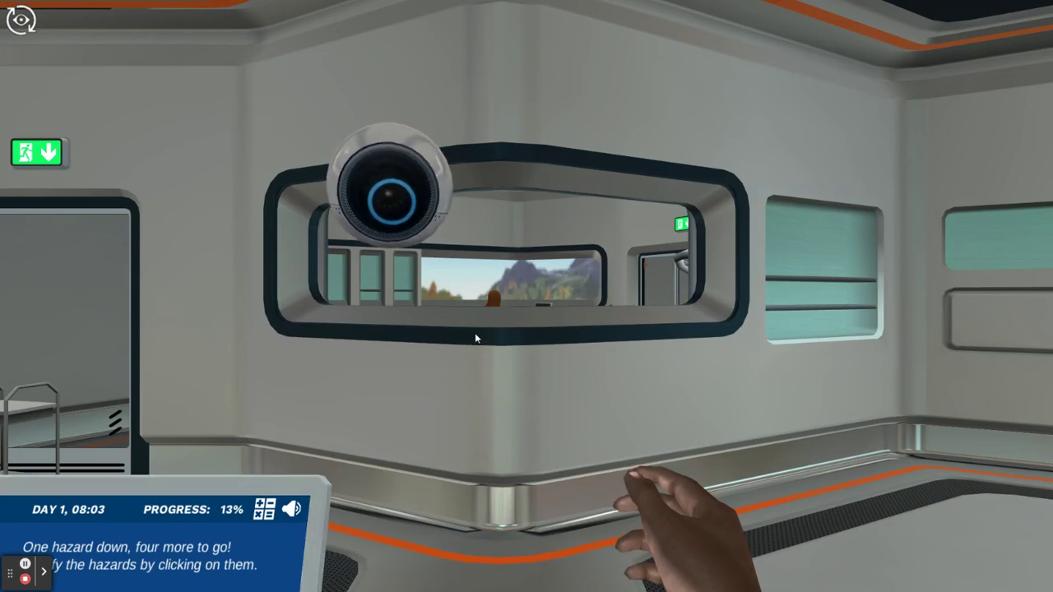
# Step: Look toward the door and flag the hand cart blocking the emergency exit as a hazard
pyautogui.moveTo(468, 345); pyautogui.dragTo(858, 336)
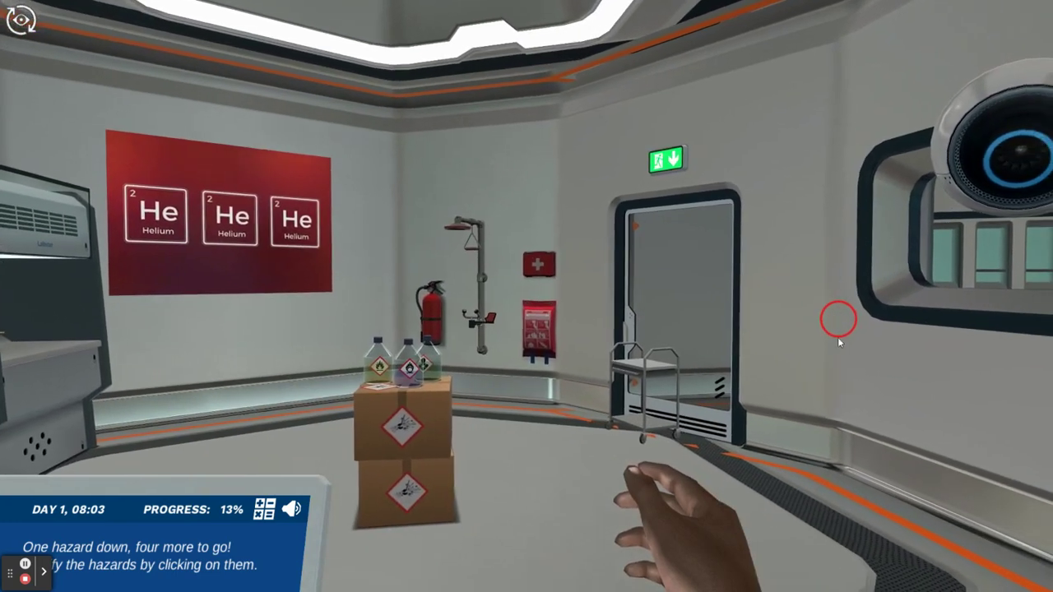
pyautogui.moveTo(858, 336); pyautogui.dragTo(837, 320)
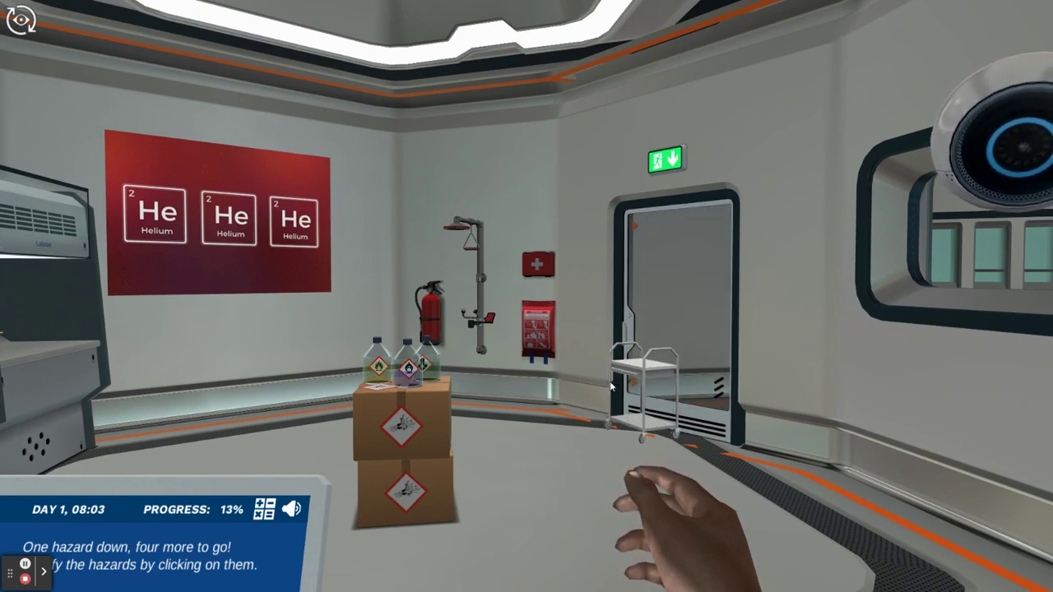
pyautogui.click(644, 368)
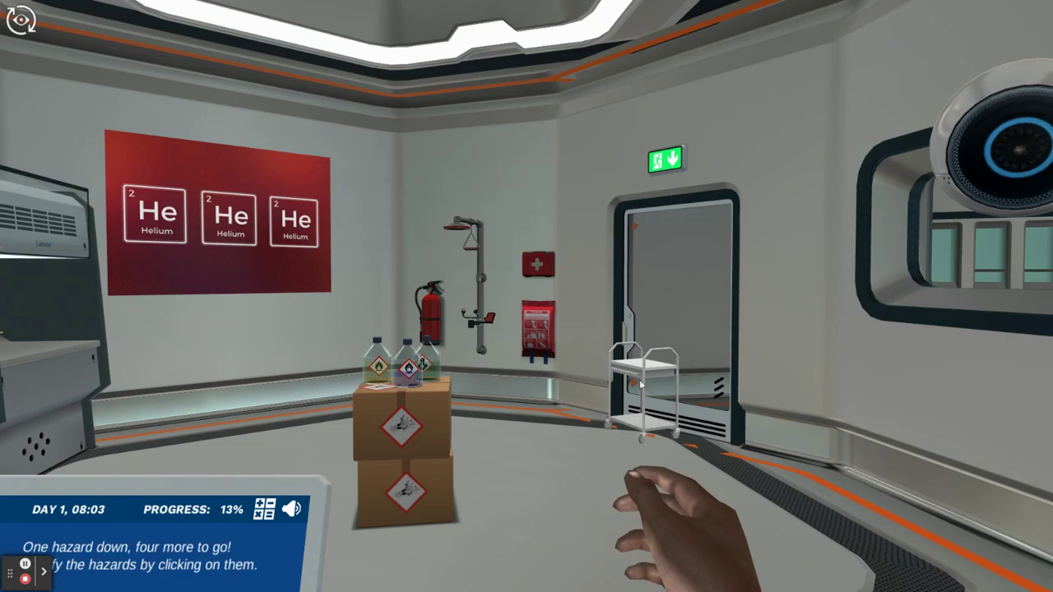
pyautogui.click(642, 374)
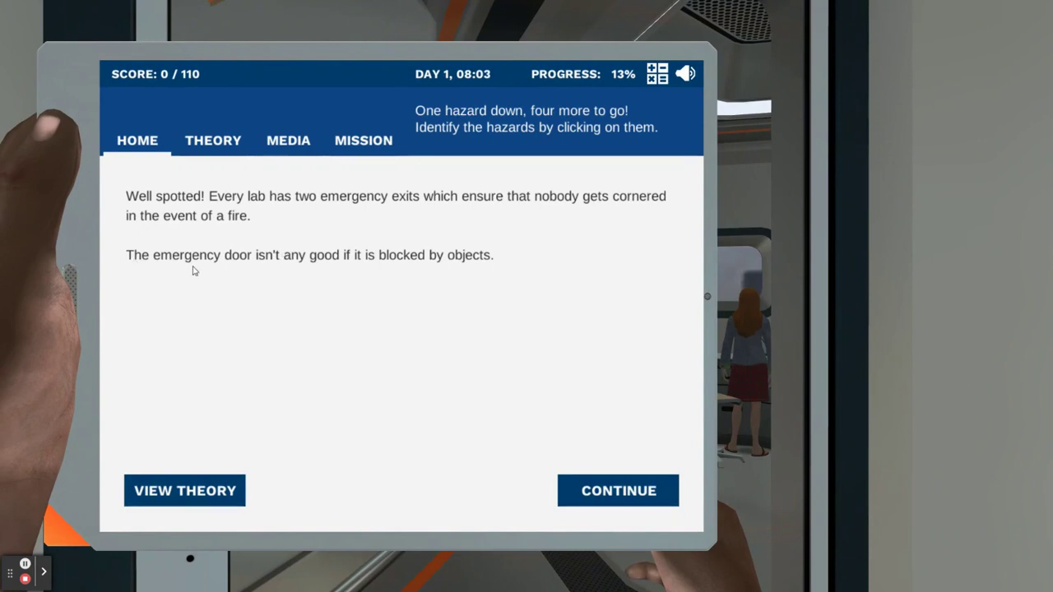
pyautogui.click(602, 486)
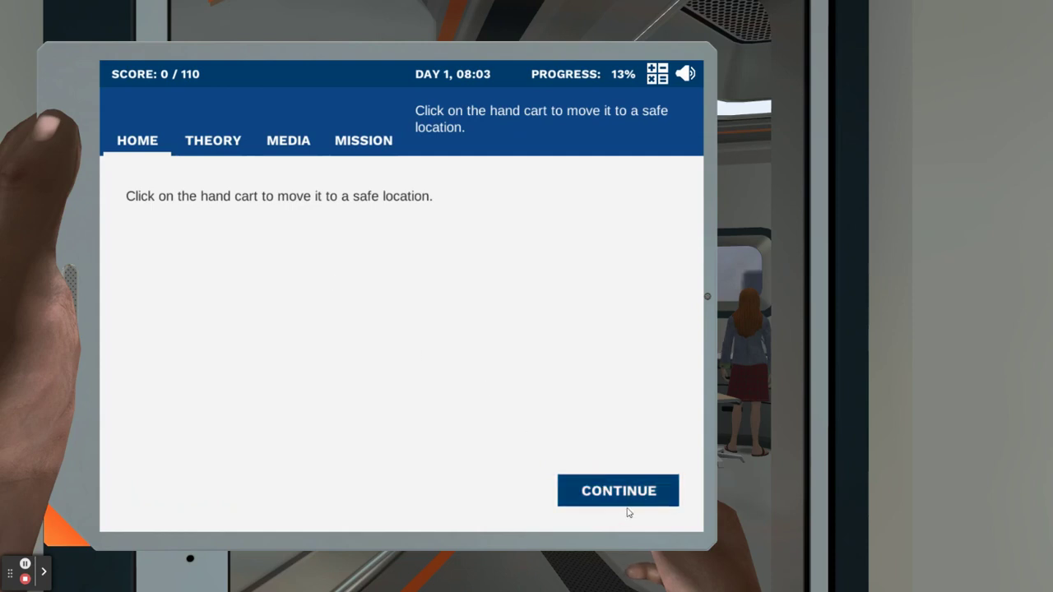
# Step: Step through the doorway into the next room and look around the lab benches and walls
pyautogui.click(625, 491)
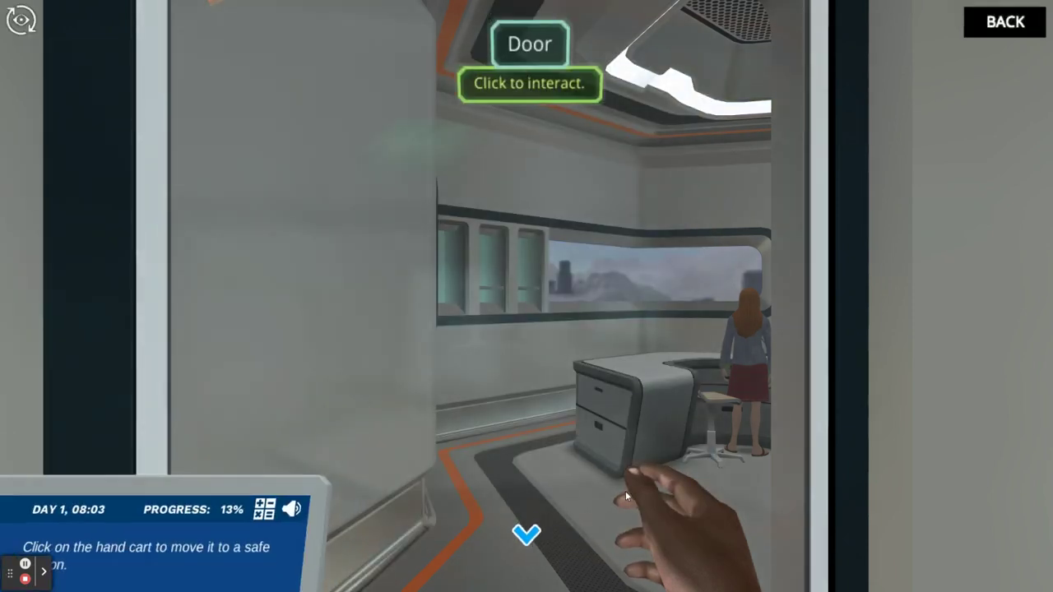
pyautogui.click(531, 540)
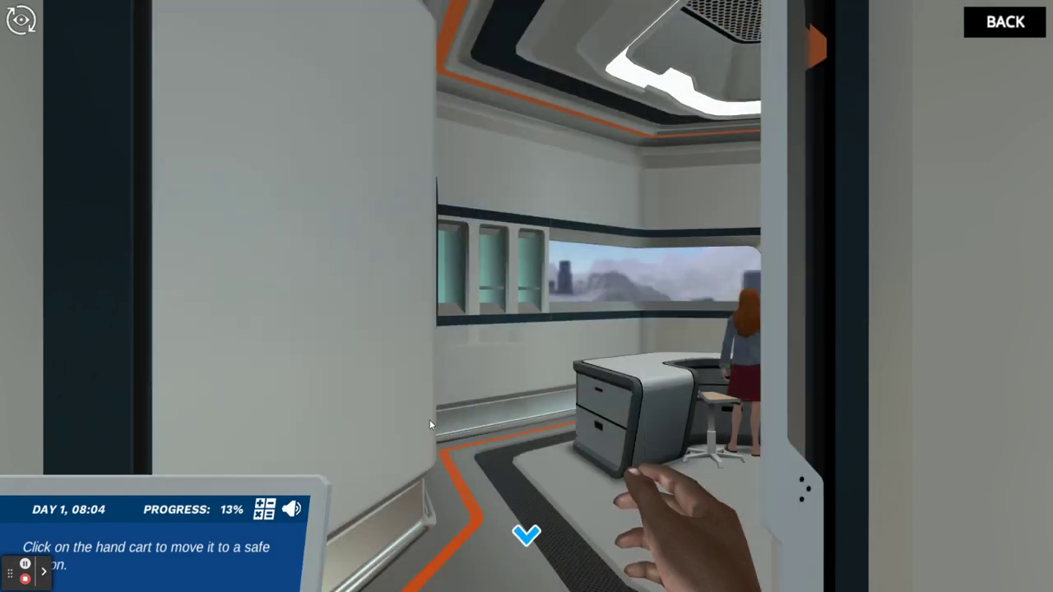
pyautogui.click(527, 535)
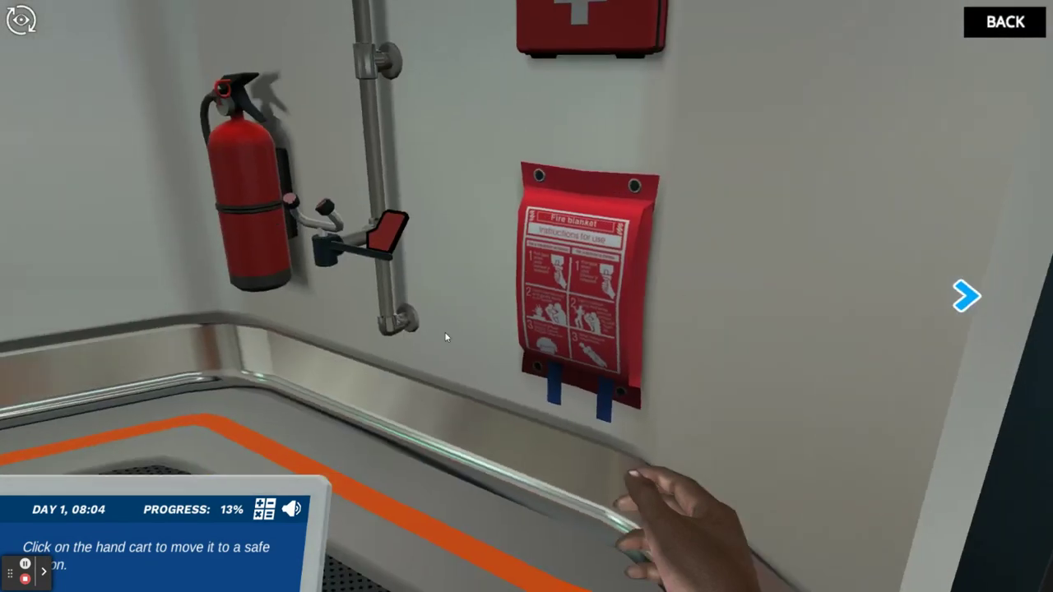
pyautogui.moveTo(445, 337); pyautogui.dragTo(822, 265)
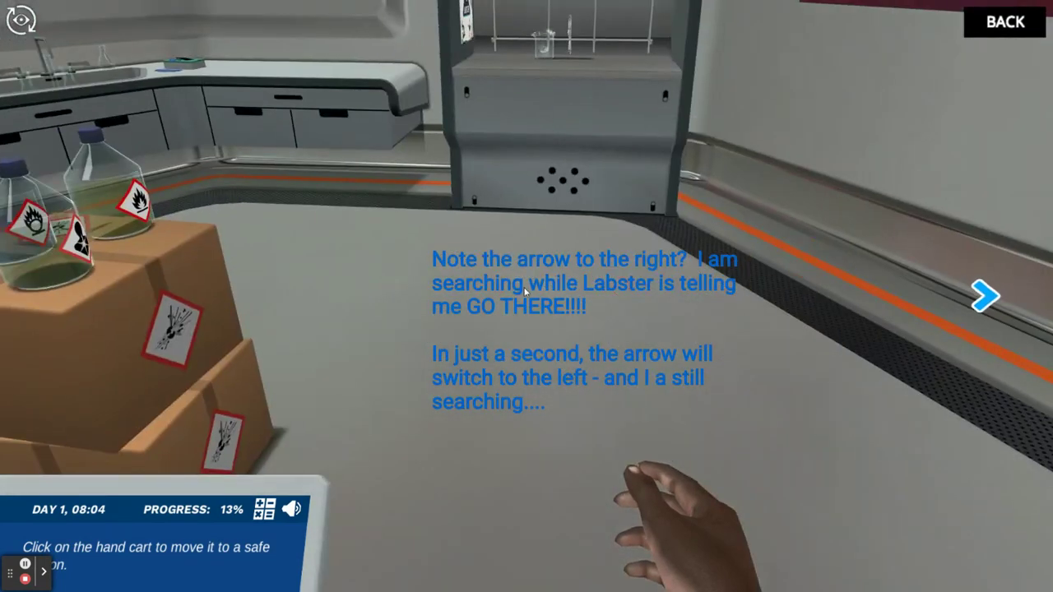
pyautogui.moveTo(525, 289)
pyautogui.mouseDown()
pyautogui.moveTo(630, 282)
pyautogui.moveTo(554, 440)
pyautogui.moveTo(841, 340)
pyautogui.moveTo(1019, 337)
pyautogui.mouseUp()
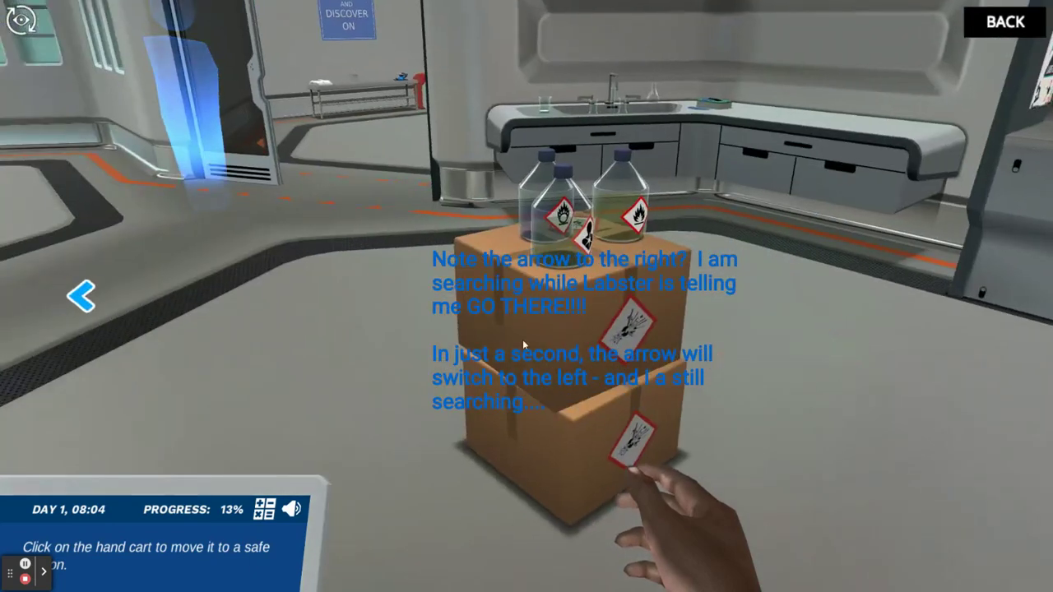
pyautogui.moveTo(296, 343)
pyautogui.mouseDown()
pyautogui.moveTo(505, 326)
pyautogui.moveTo(482, 411)
pyautogui.moveTo(357, 241)
pyautogui.moveTo(381, 273)
pyautogui.mouseUp()
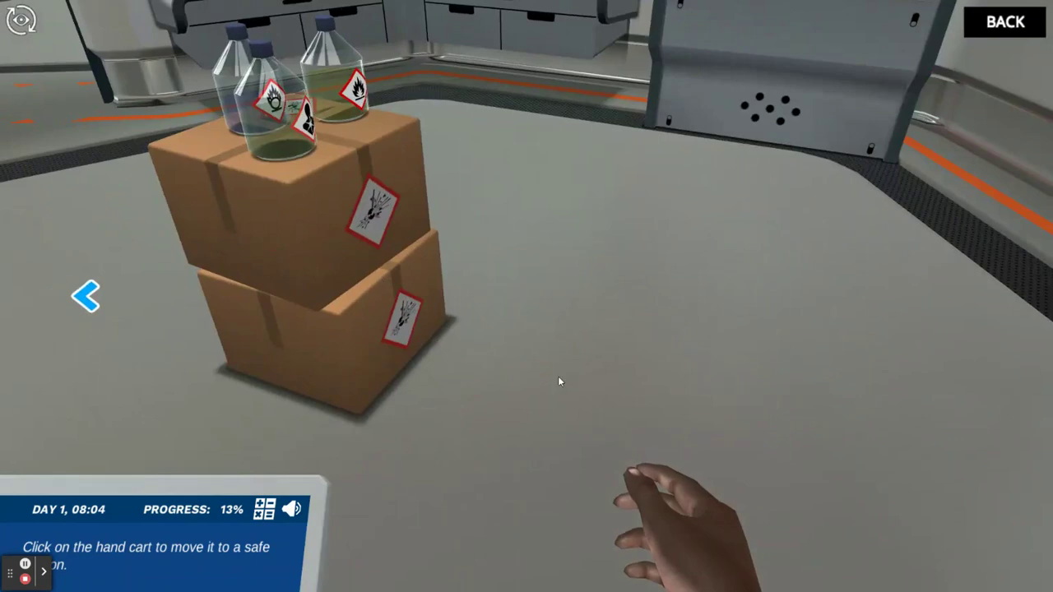
pyautogui.moveTo(558, 380)
pyautogui.mouseDown()
pyautogui.moveTo(394, 441)
pyautogui.moveTo(573, 346)
pyautogui.moveTo(403, 334)
pyautogui.moveTo(171, 345)
pyautogui.mouseUp()
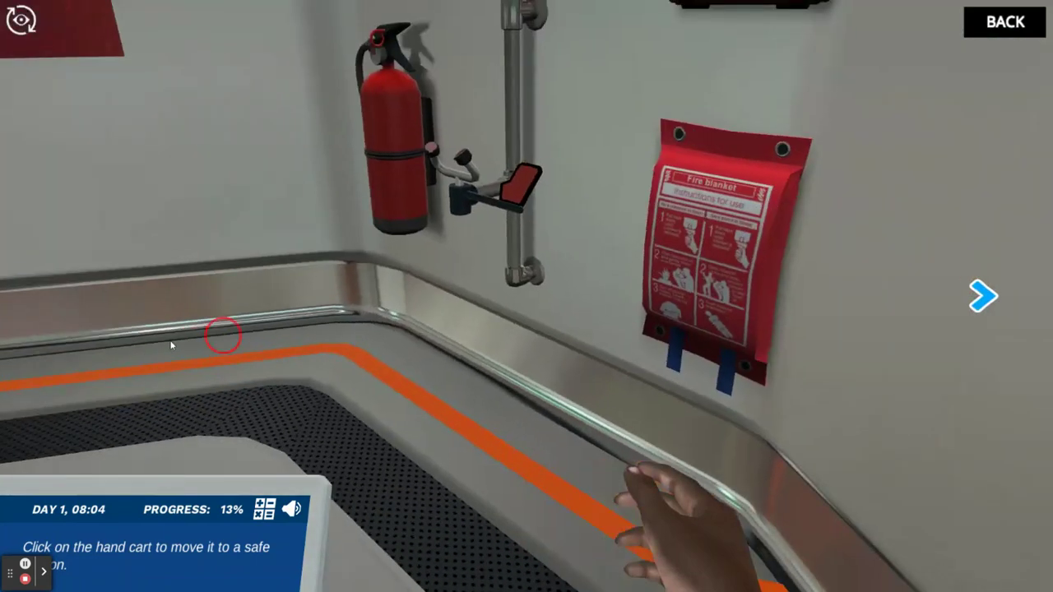
# Step: Return to the hallway, approach the hand cart, and move it away from the emergency exit
pyautogui.click(983, 296)
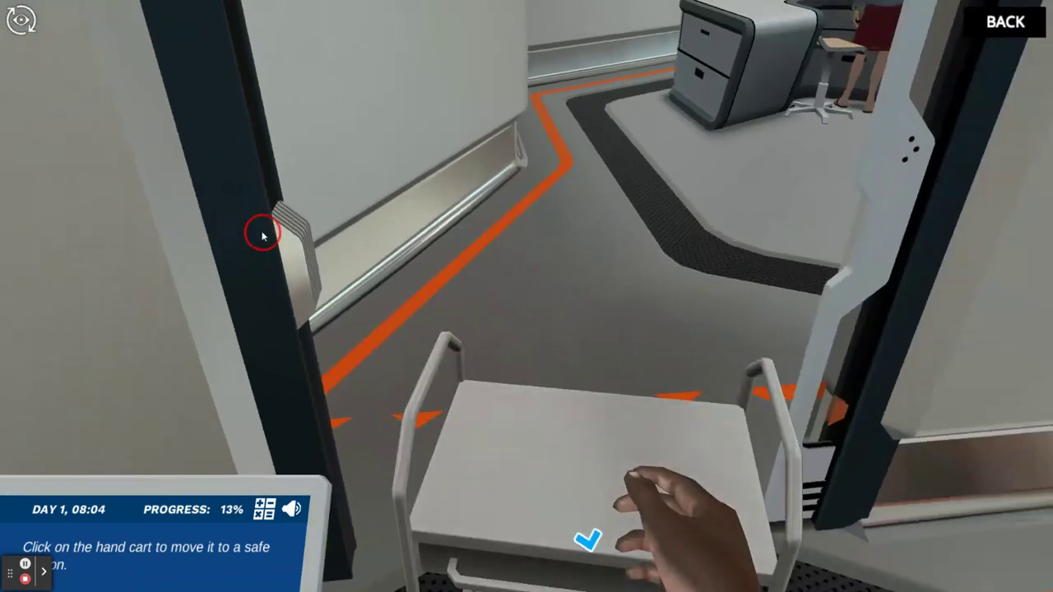
pyautogui.click(590, 204)
pyautogui.click(641, 112)
pyautogui.click(677, 178)
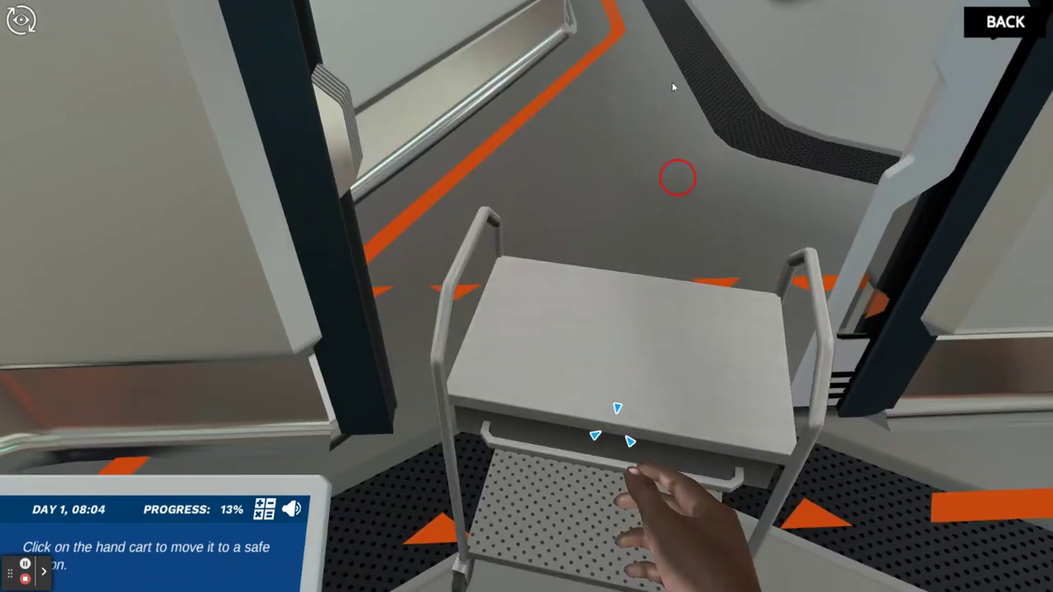
pyautogui.click(621, 252)
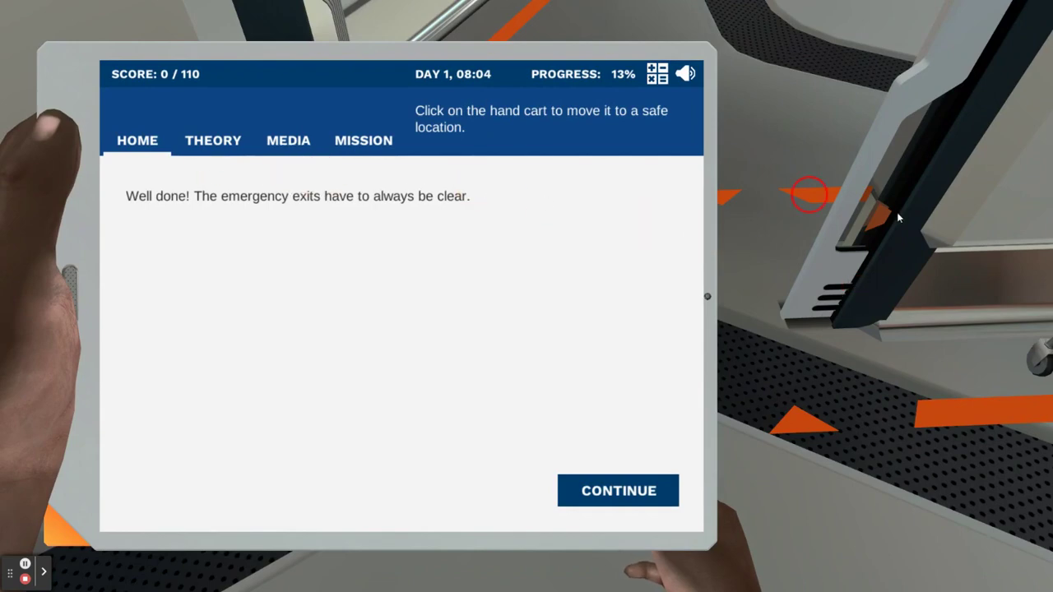
# Step: Dismiss the confirmation and move over to the stacked boxes of hazard-labelled bottles
pyautogui.click(617, 492)
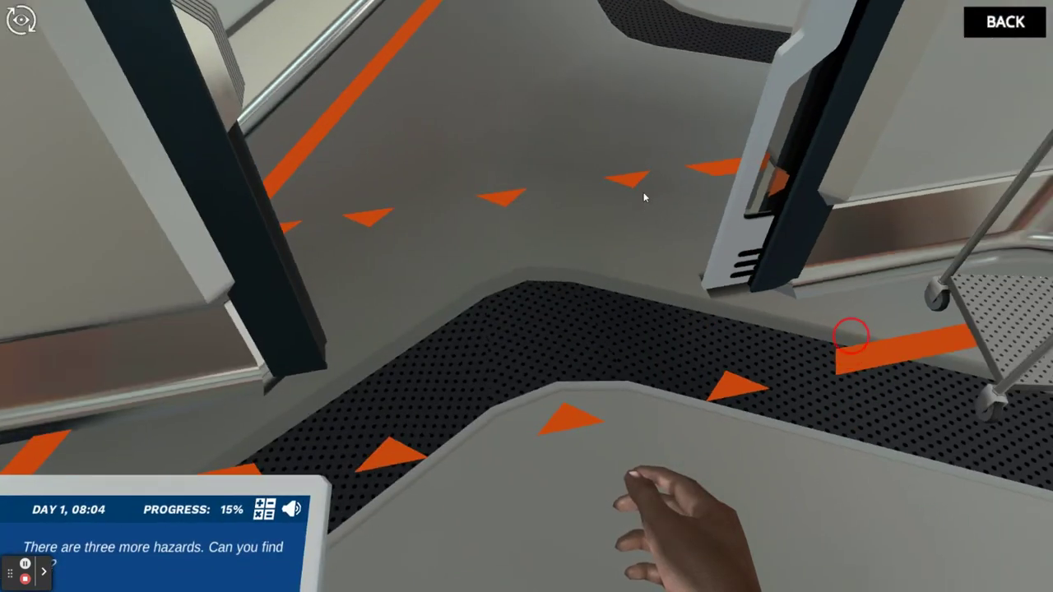
pyautogui.moveTo(645, 197); pyautogui.dragTo(464, 456)
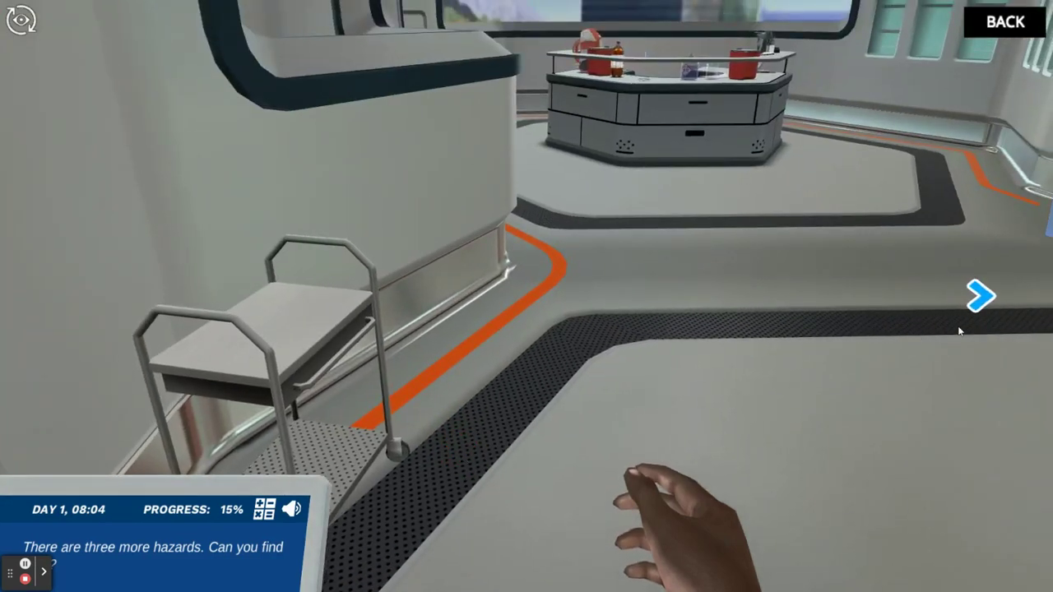
pyautogui.moveTo(963, 360); pyautogui.dragTo(796, 352)
pyautogui.click(796, 351)
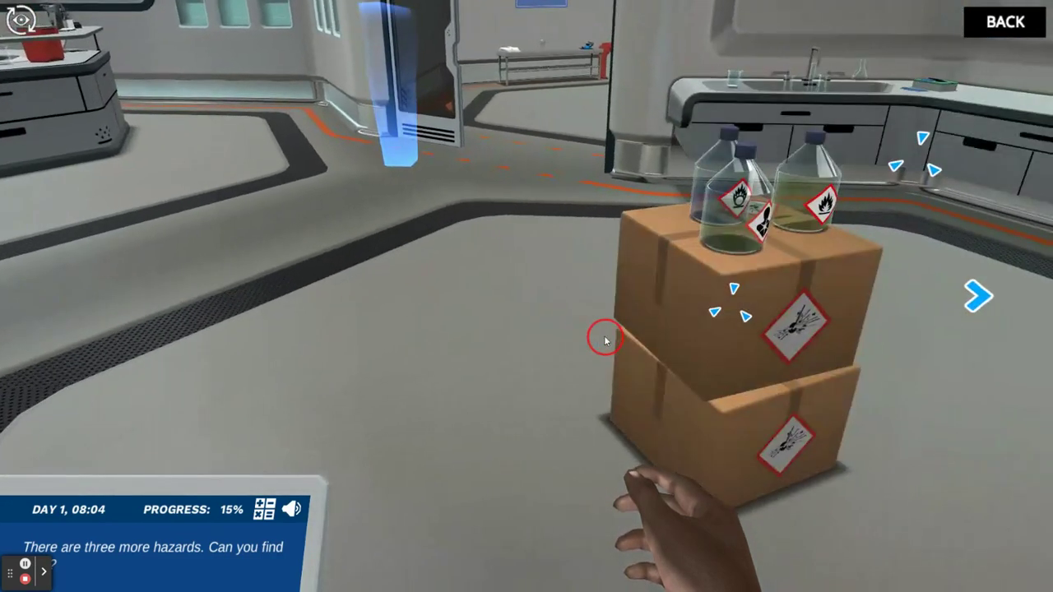